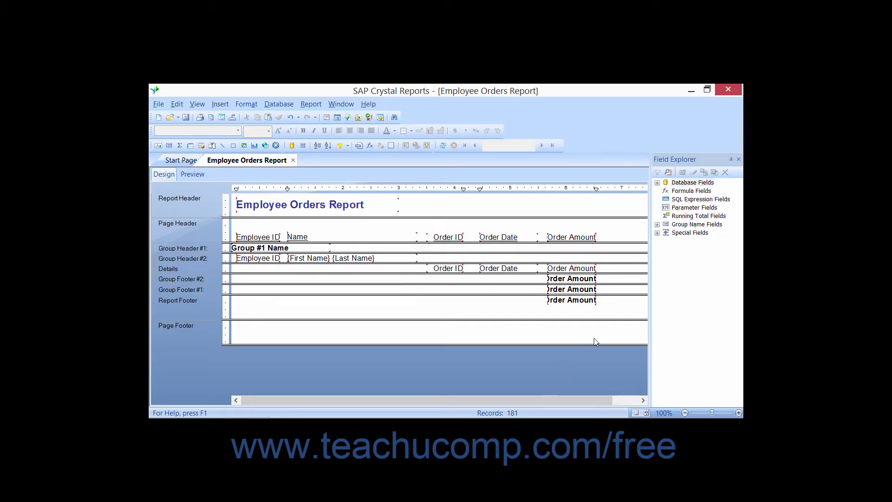
Choose Page N of M from the Field Explorer's Special Fields and start inserting it into the report.
left_click(691, 233)
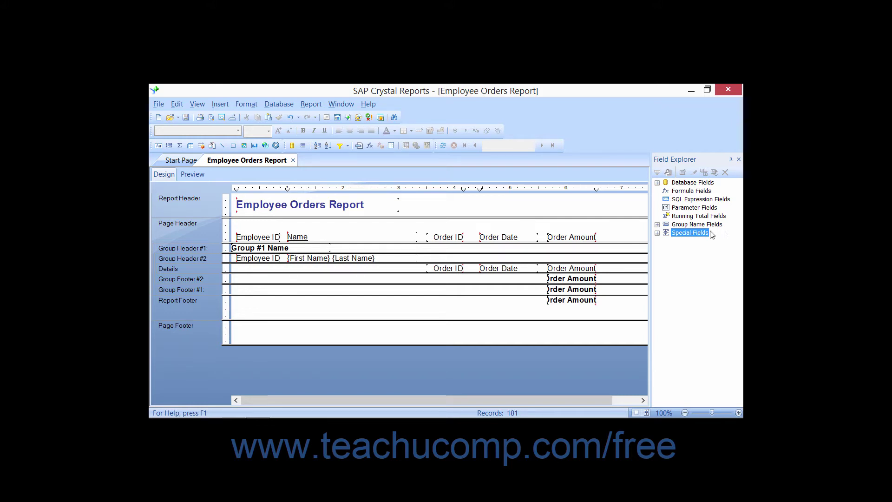
left_click(657, 234)
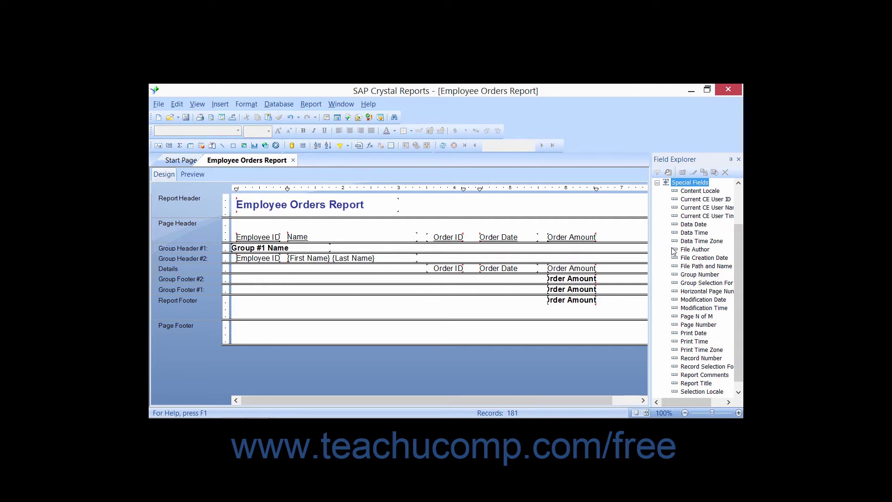
left_click(696, 316)
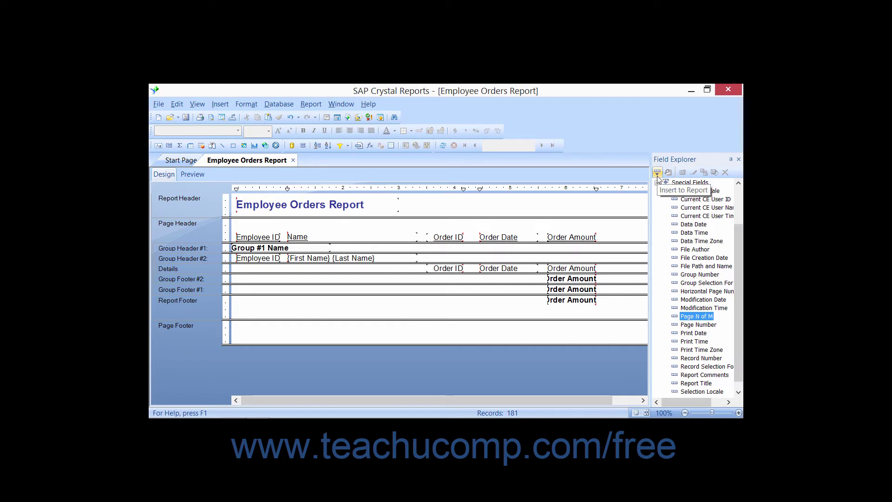
left_click(658, 176)
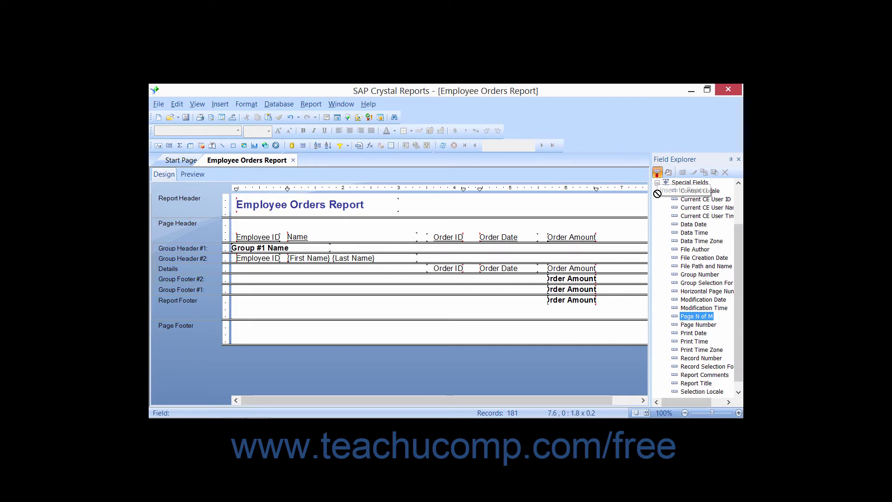
Drop the Page N of M field near the middle of the Page Footer.
left_click(399, 325)
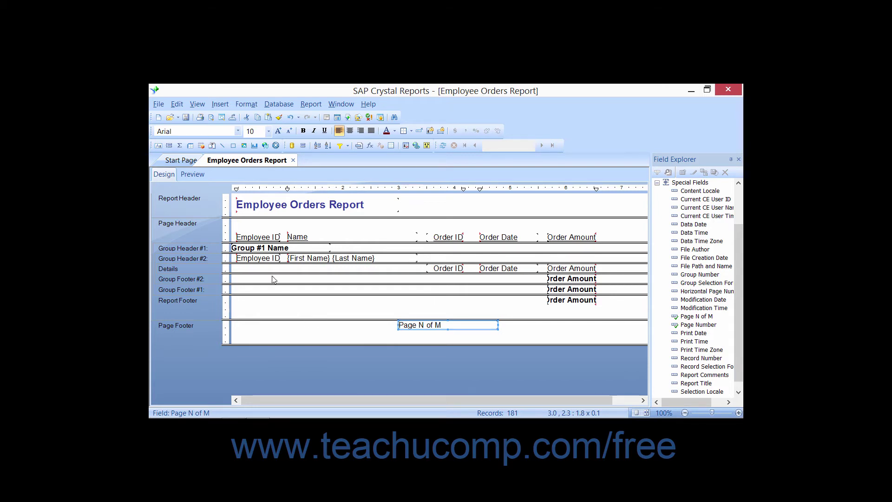
left_click(195, 175)
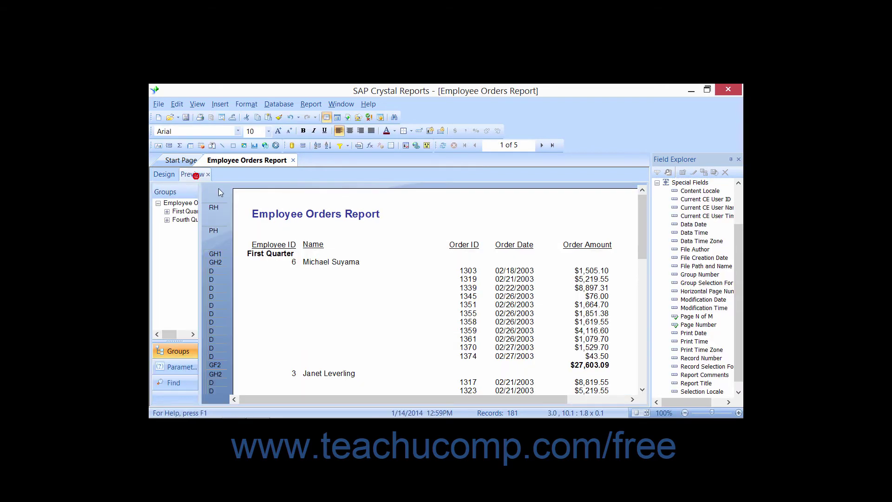
scroll(430, 292, "down", 10)
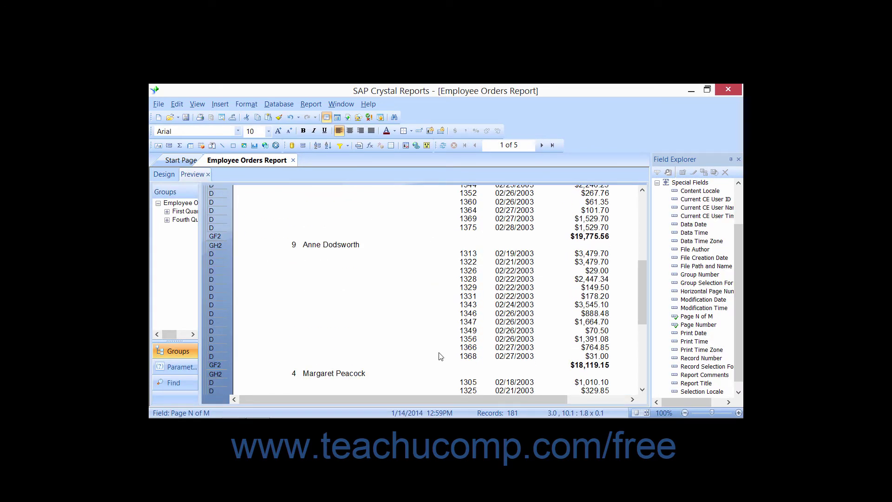
scroll(440, 356, "down", 2)
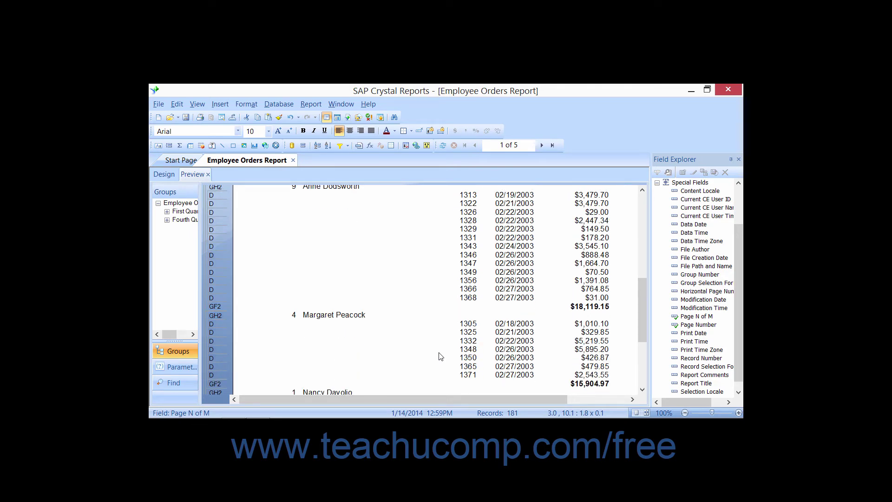
scroll(441, 357, "down", 4)
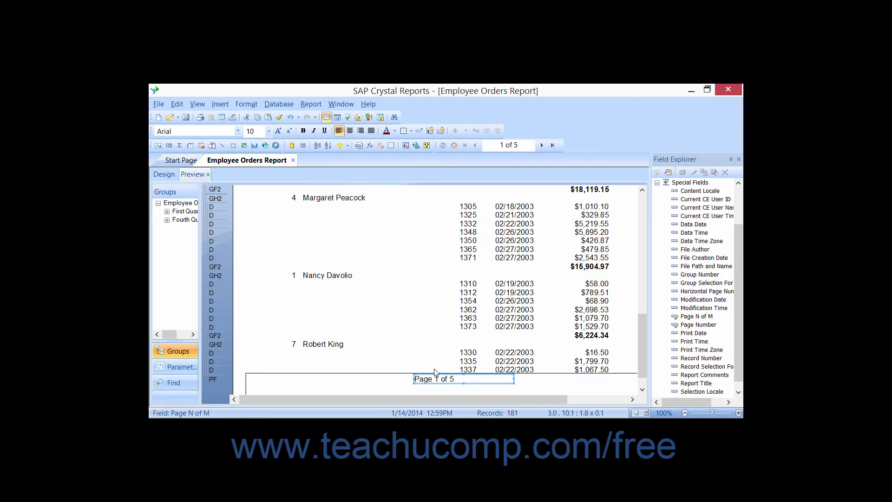
scroll(415, 300, "up", 15)
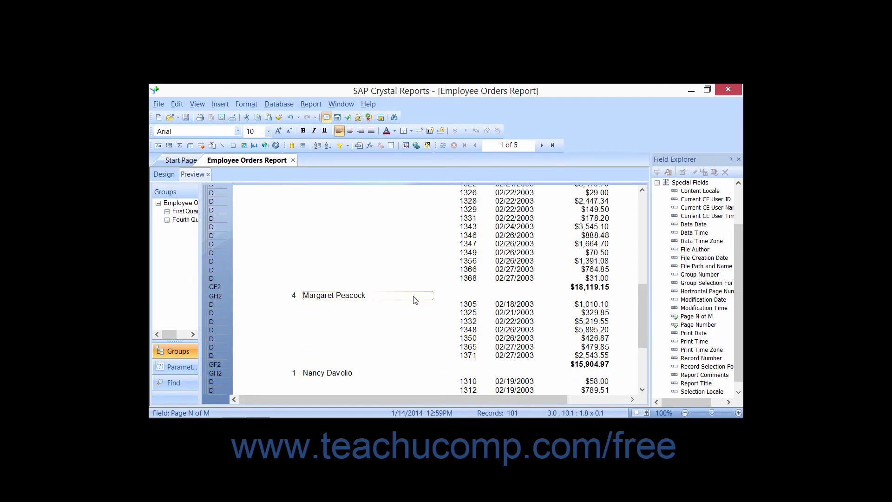
scroll(415, 299, "up", 2)
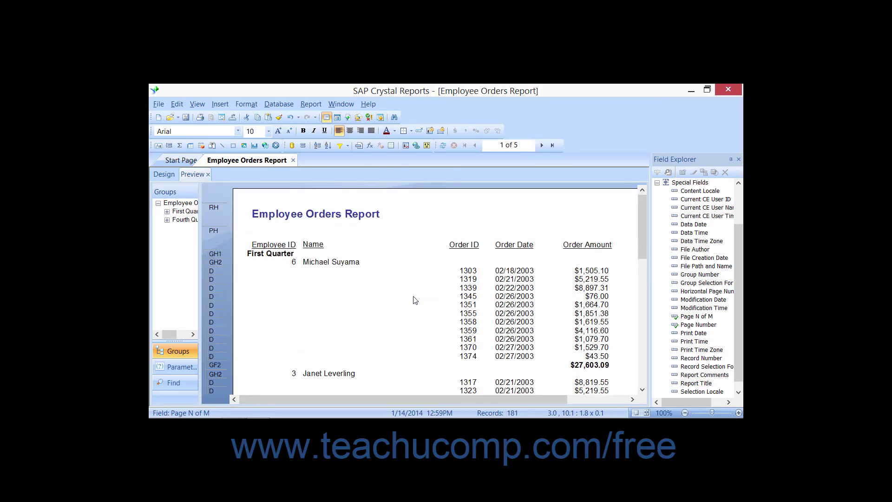
left_click(162, 174)
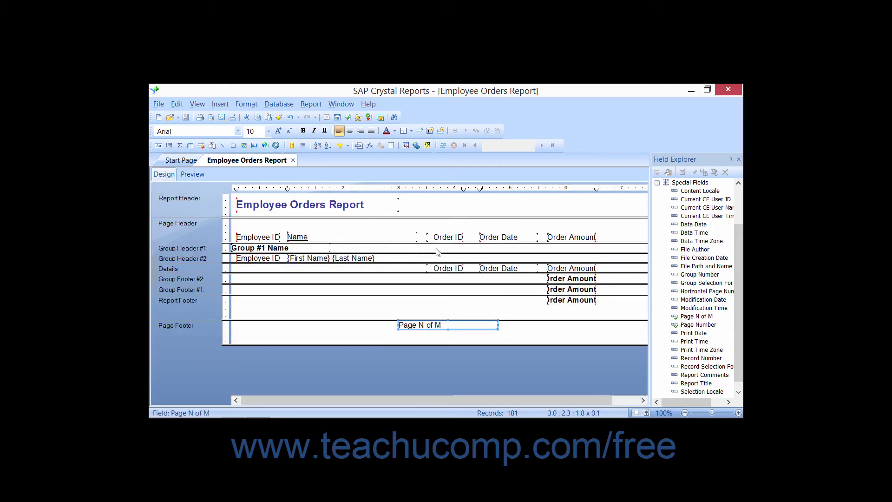
left_click(700, 190)
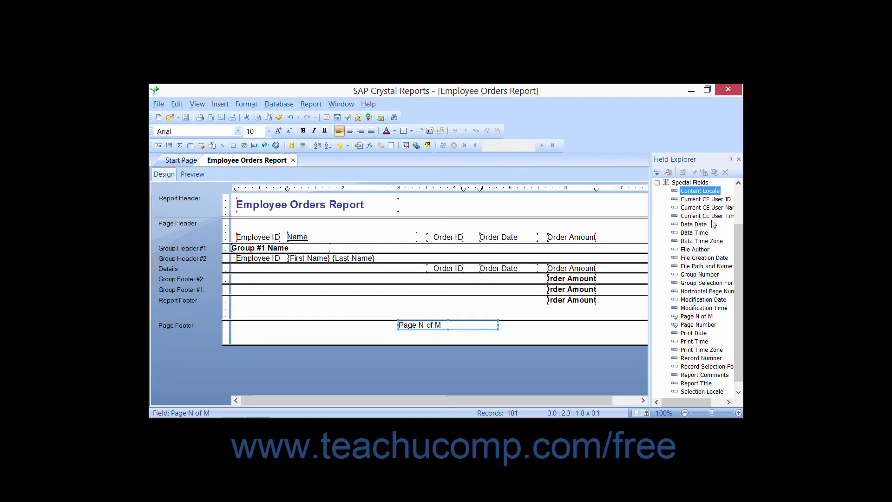
key("Down")
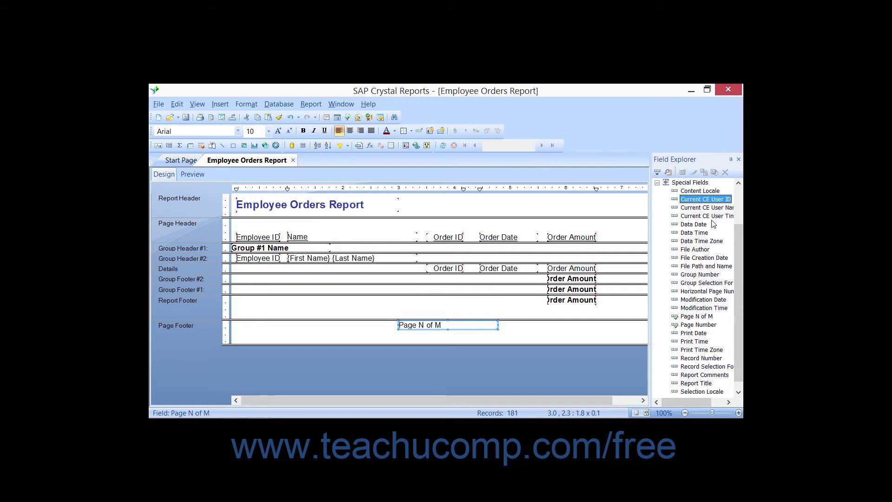
key("Down")
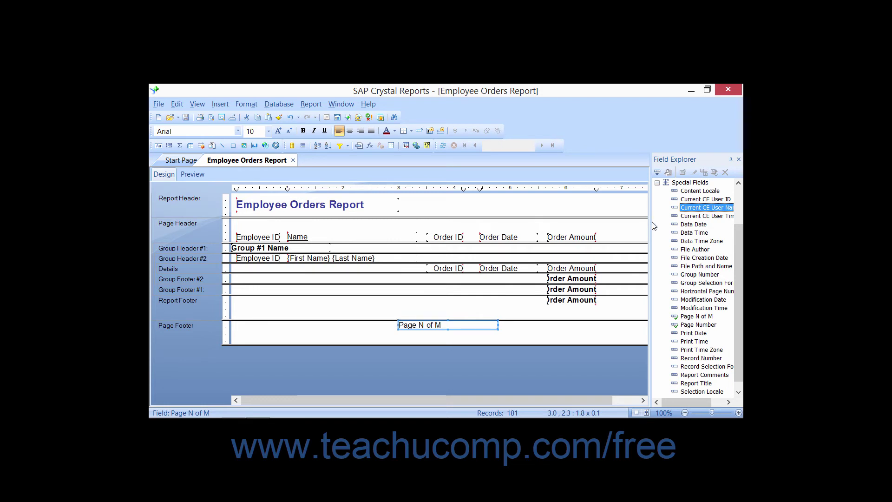
left_click_drag(651, 221, 606, 220)
key("Down")
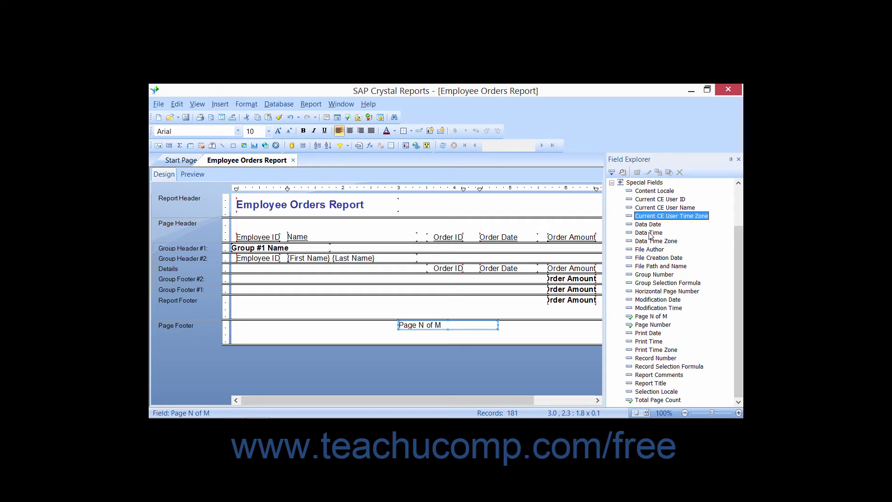
key("Down")
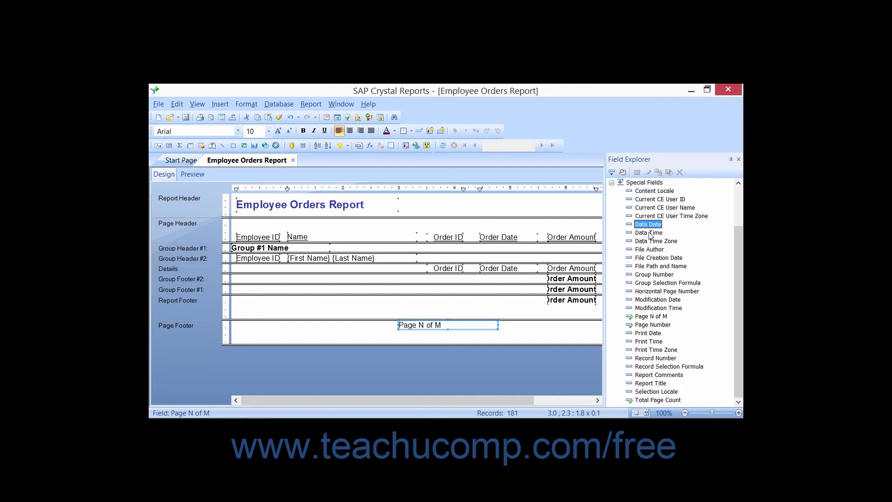
left_click(649, 233)
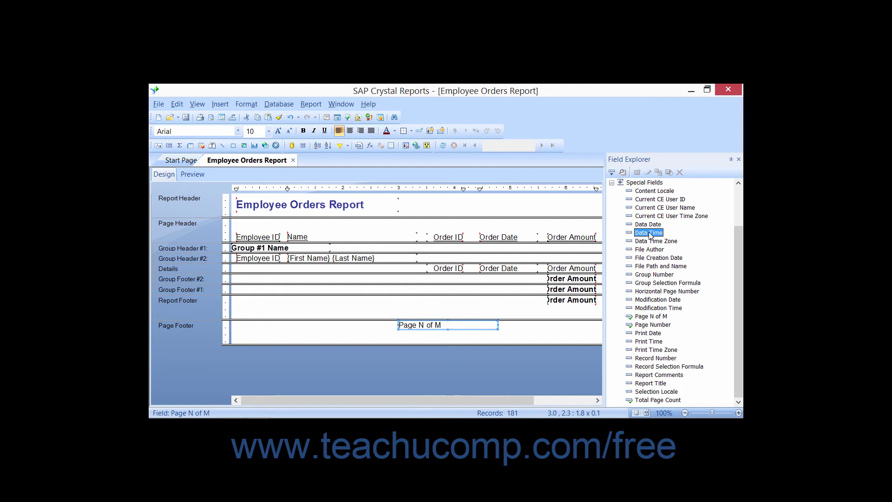
key("Down")
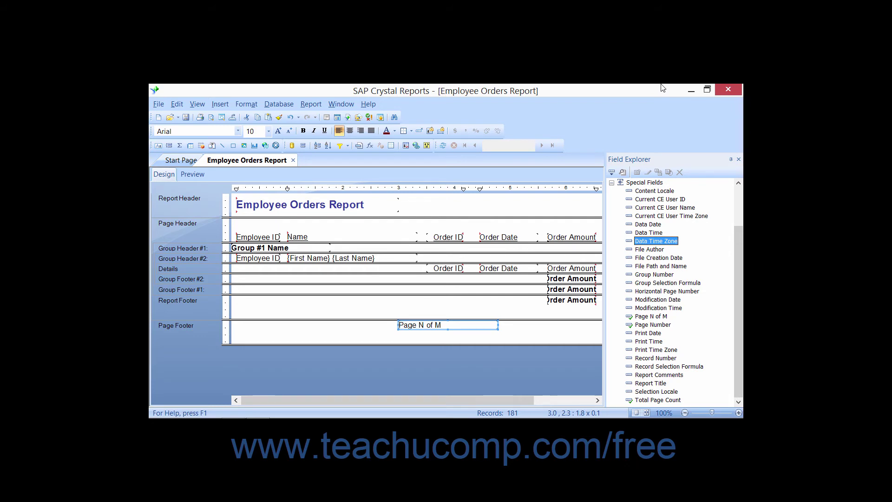
key("Down")
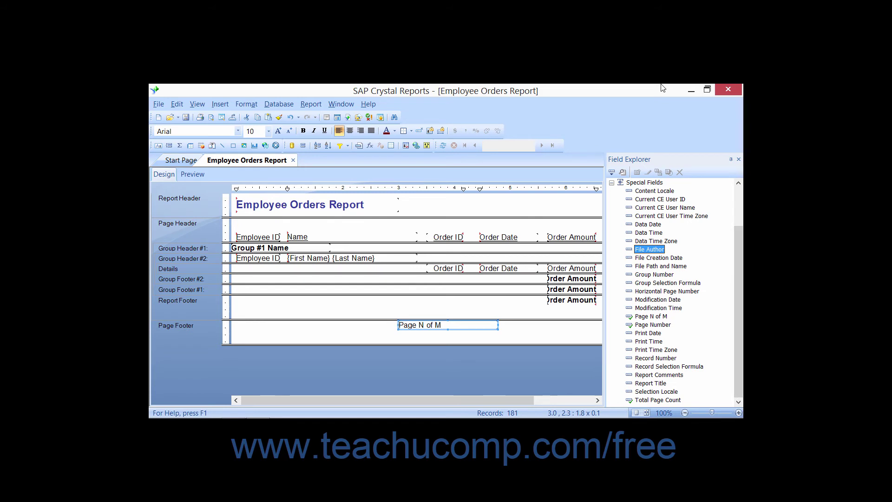
key("Down")
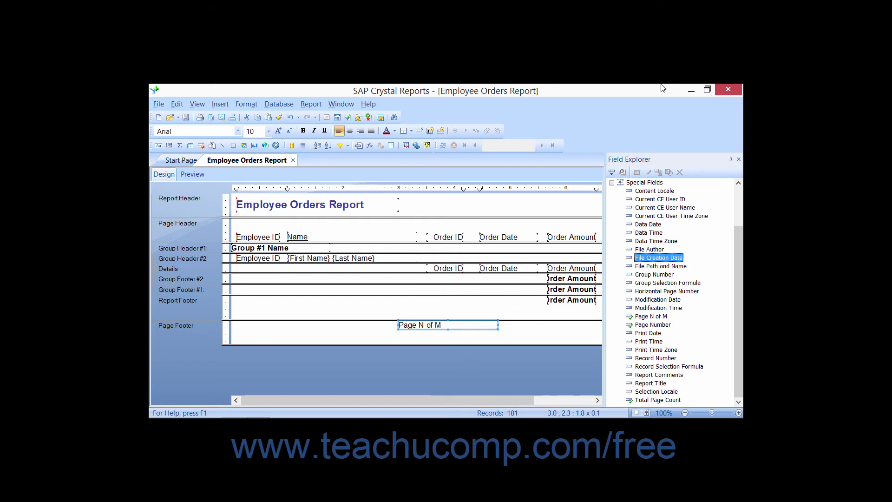
key("Down")
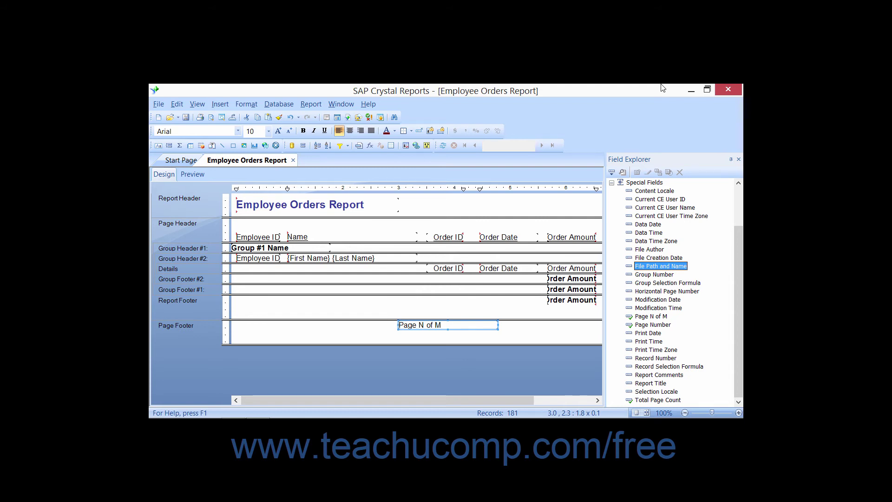
key("Down")
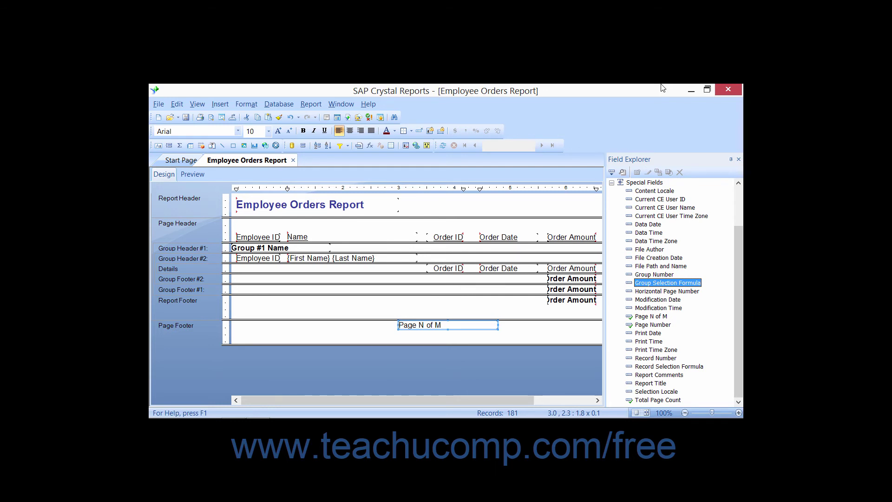
key("Down")
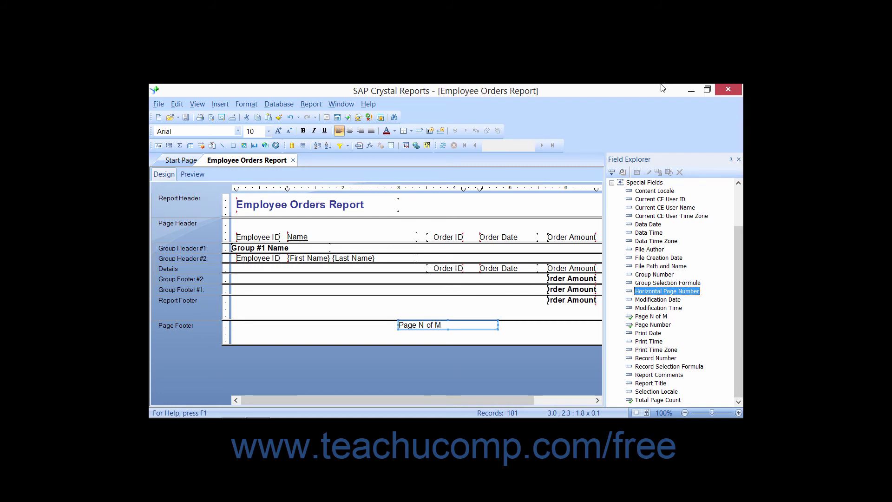
key("Down")
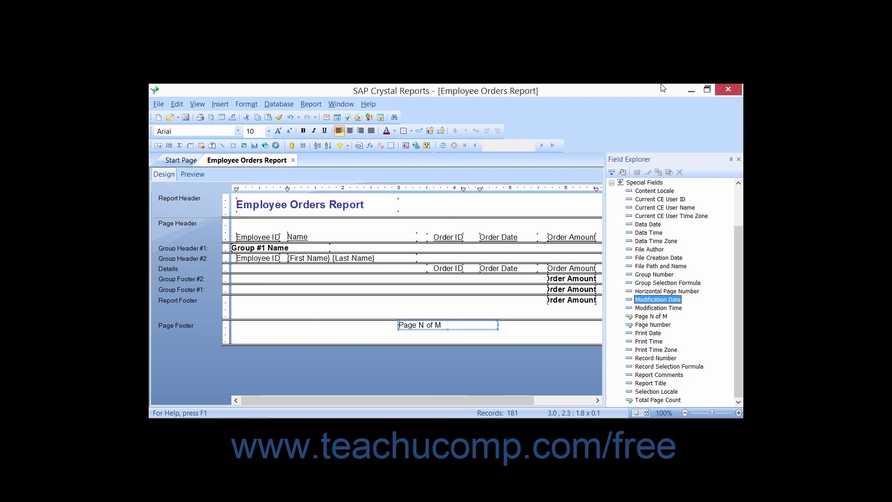
key("Down")
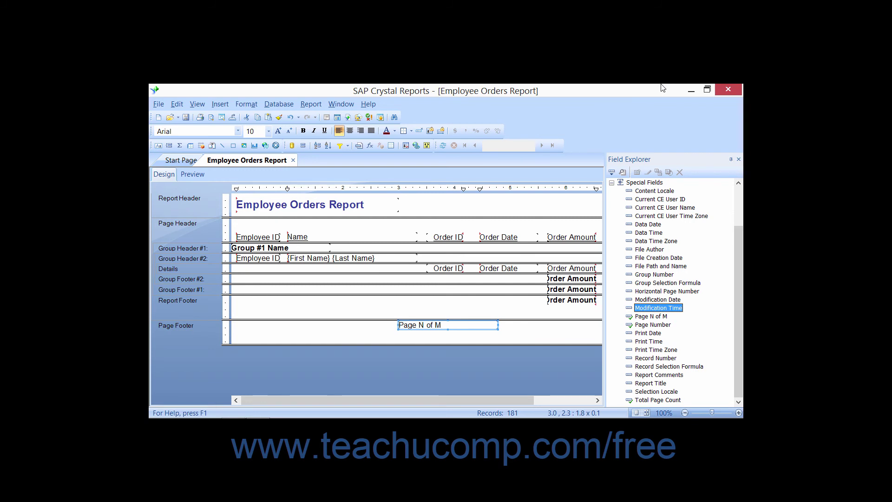
key("Down")
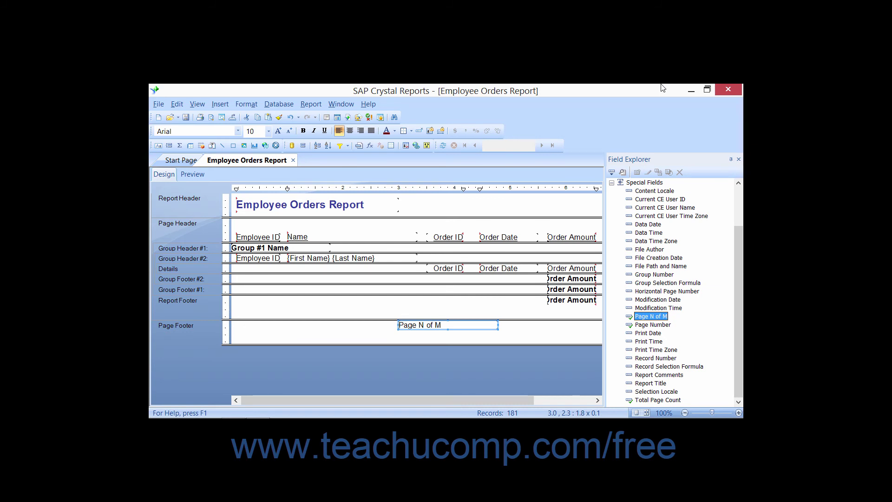
key("Down")
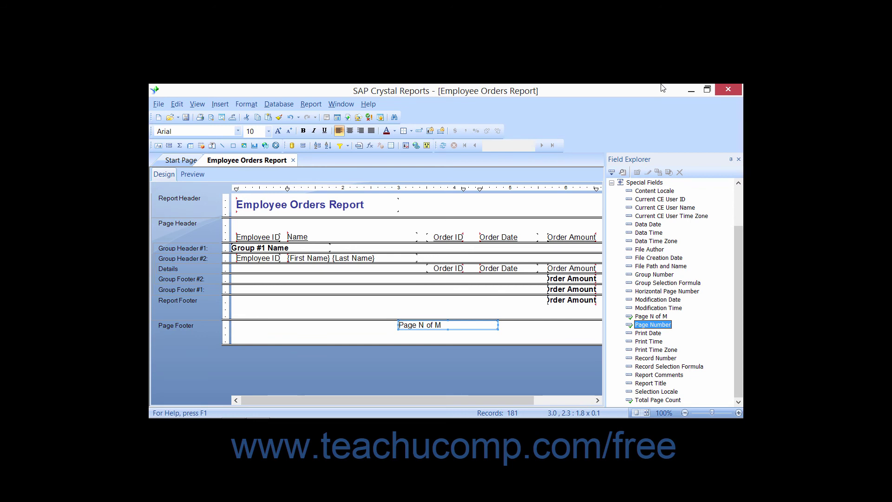
key("Down")
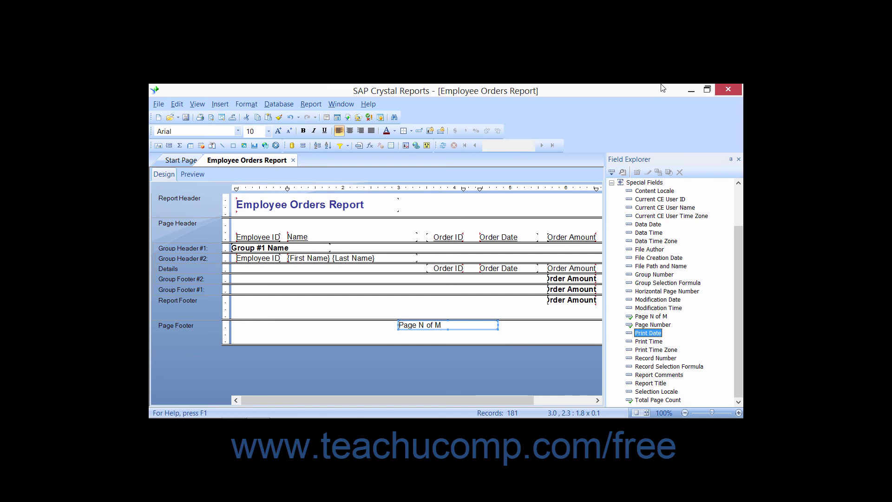
key("Down")
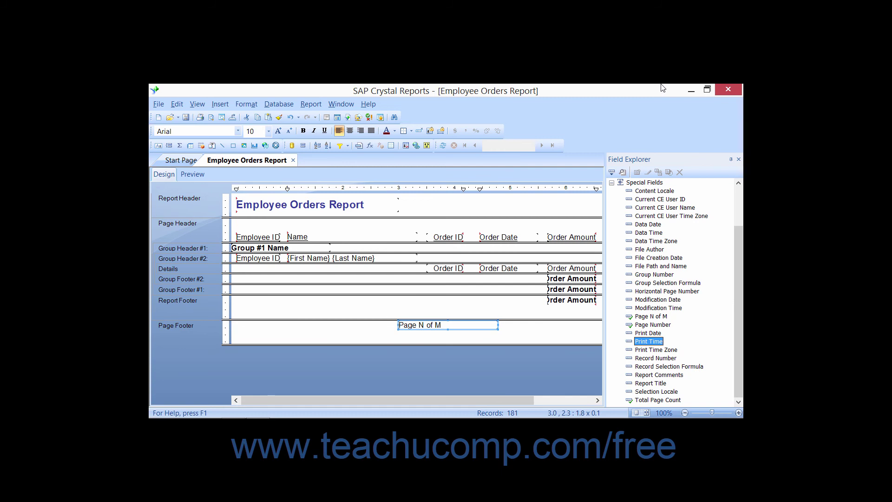
key("Down")
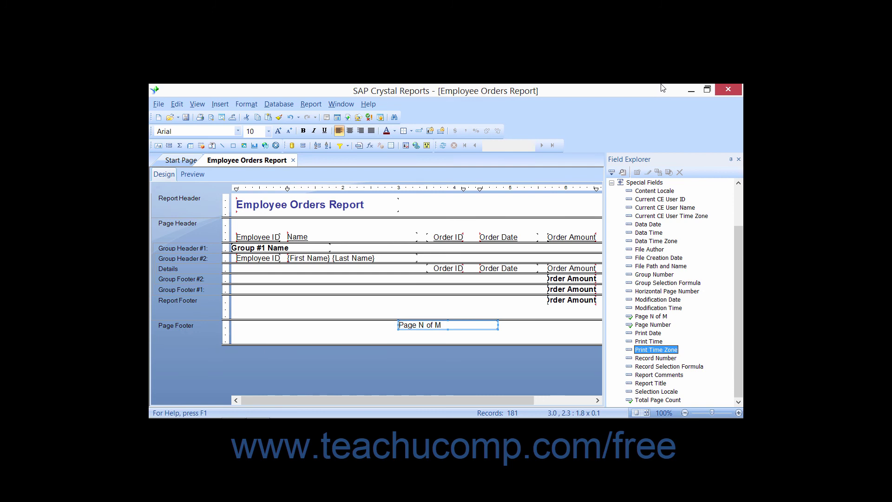
key("Down")
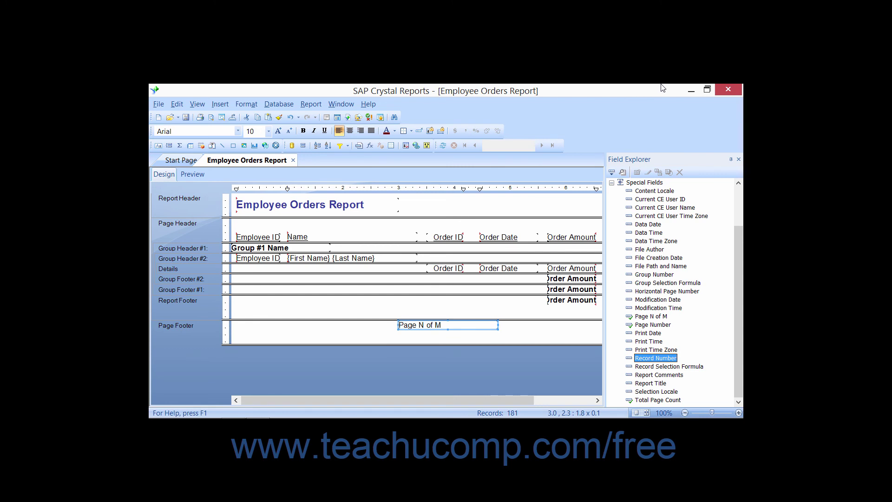
key("Down")
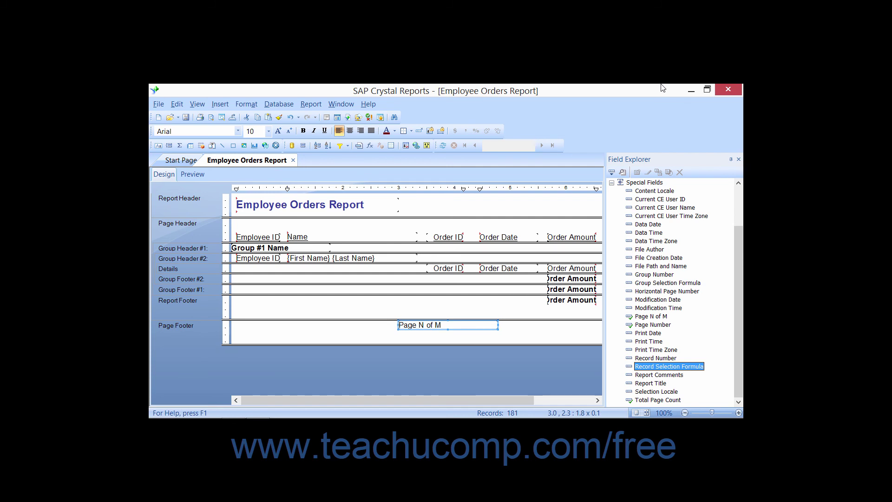
key("Down")
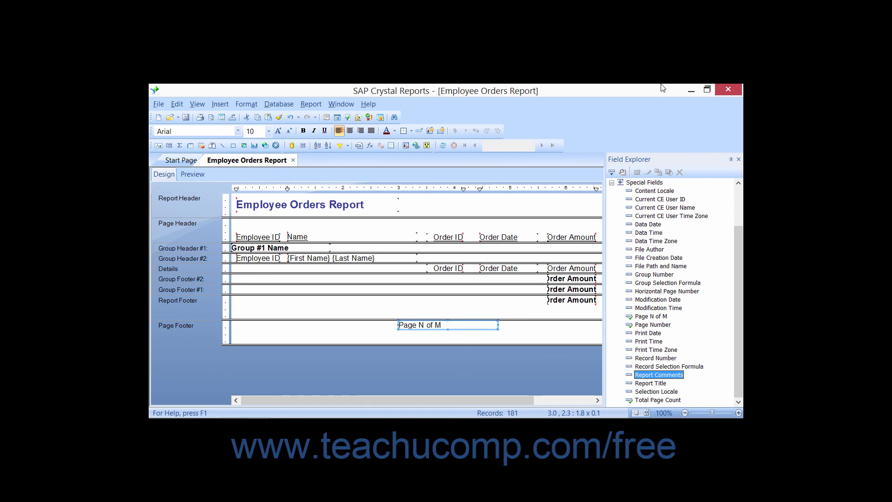
key("Down")
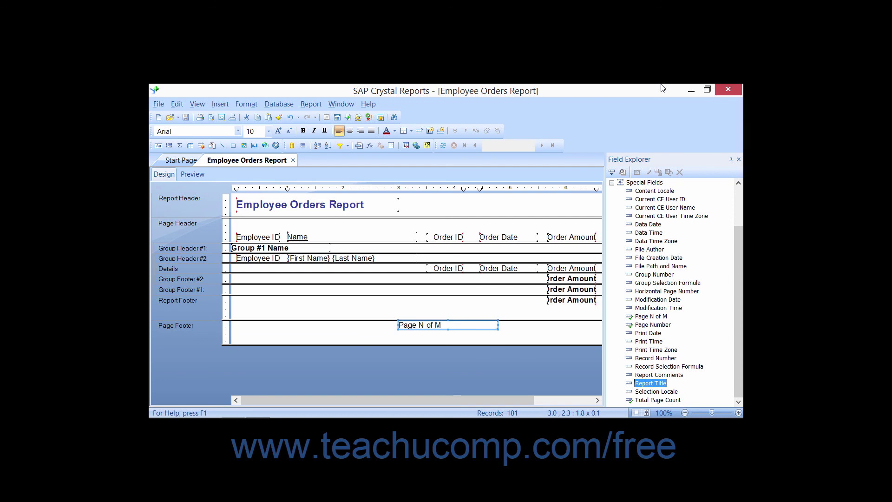
key("Down")
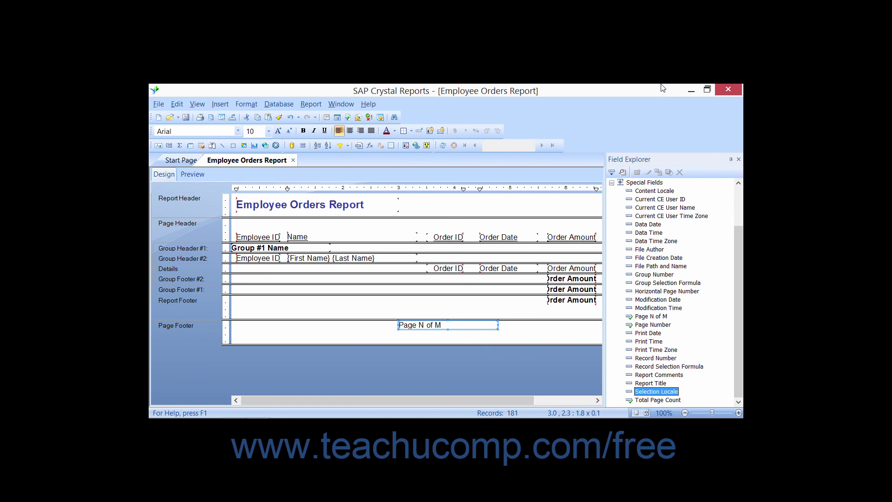
key("Down")
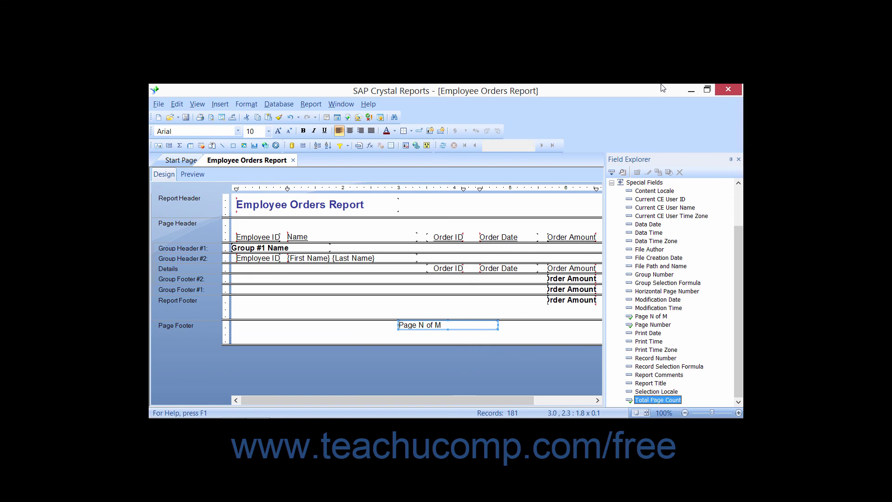